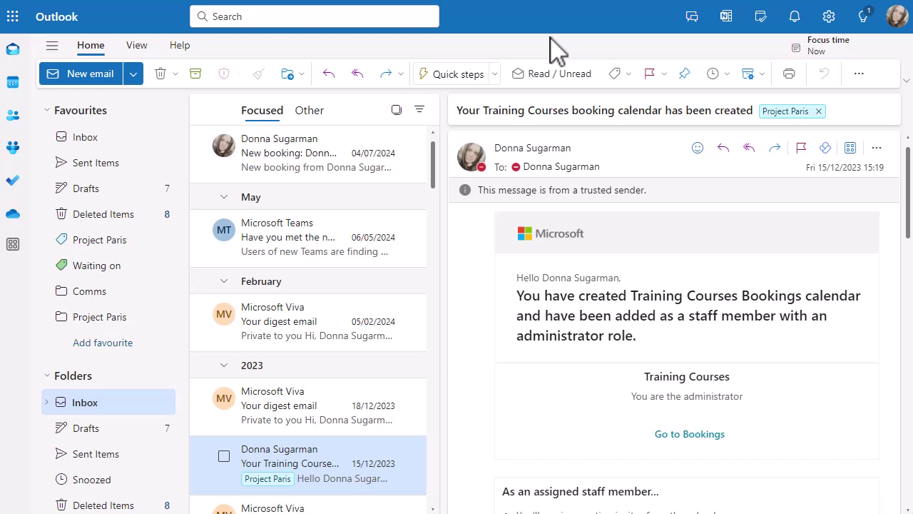
Open Manage quick steps from the Quick steps dropdown on the Home ribbon
click(495, 74)
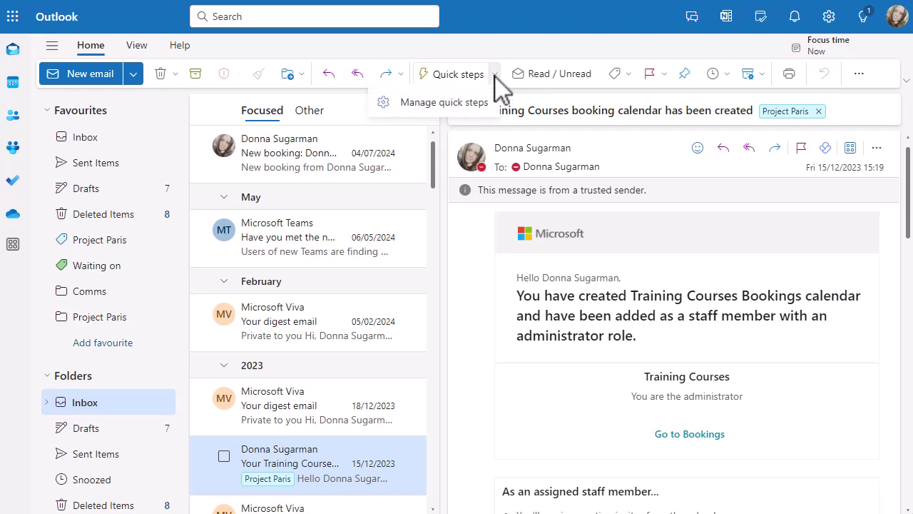
click(454, 106)
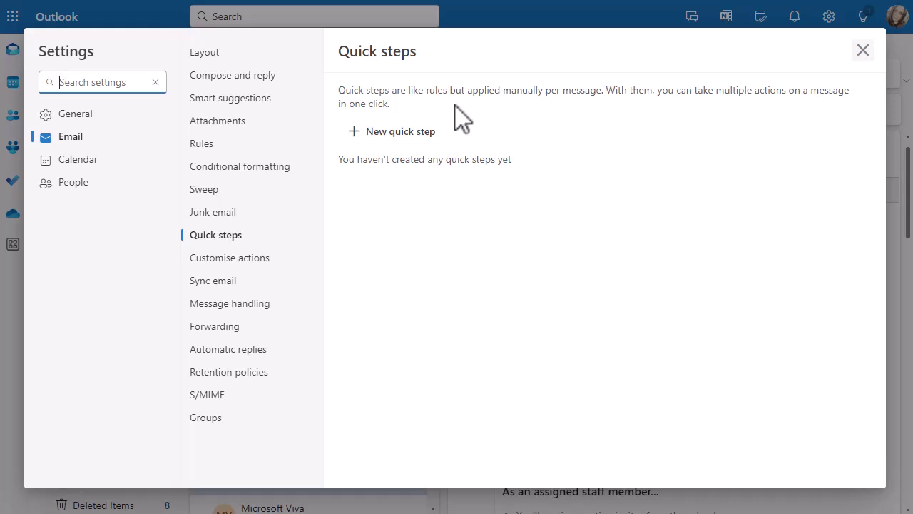
Start a new quick step named 'Create task' with Create task as its first action
click(412, 131)
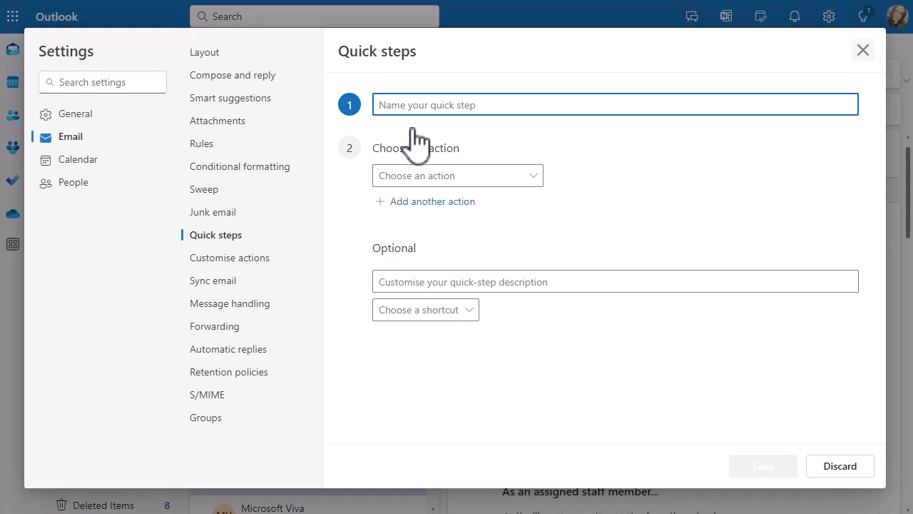
text(Create t)
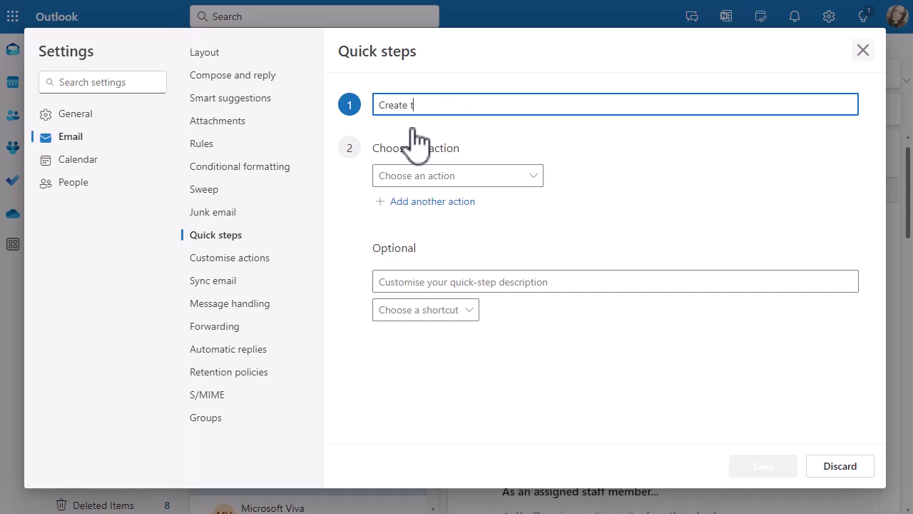
text(ask)
click(496, 181)
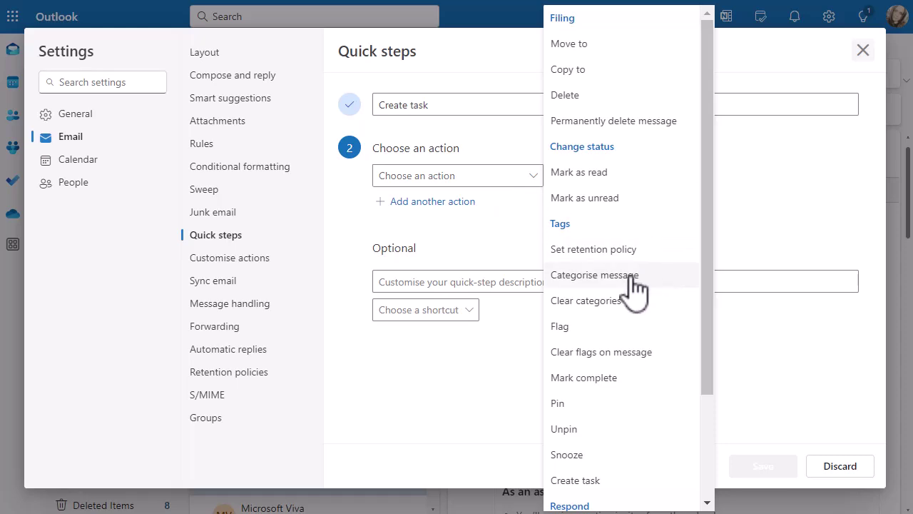
scroll(632, 278, down, 3)
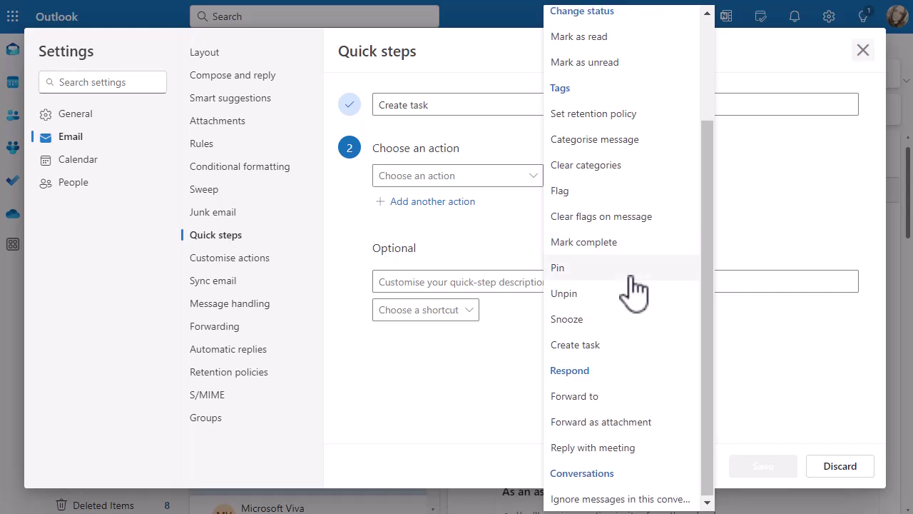
scroll(633, 289, up, 3)
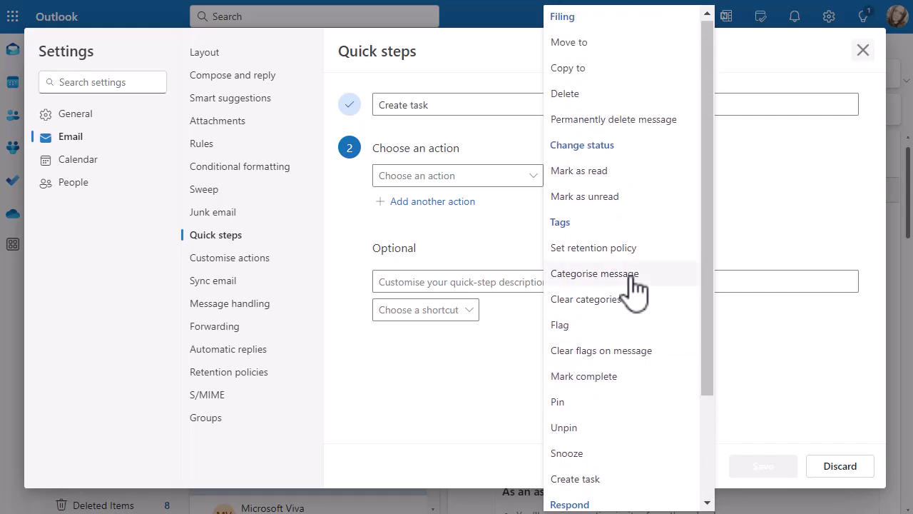
scroll(635, 286, down, 1)
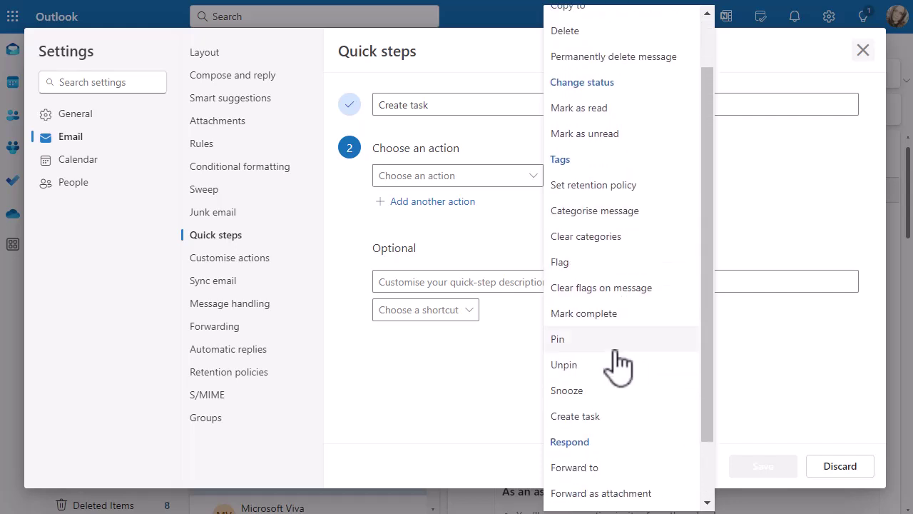
click(579, 417)
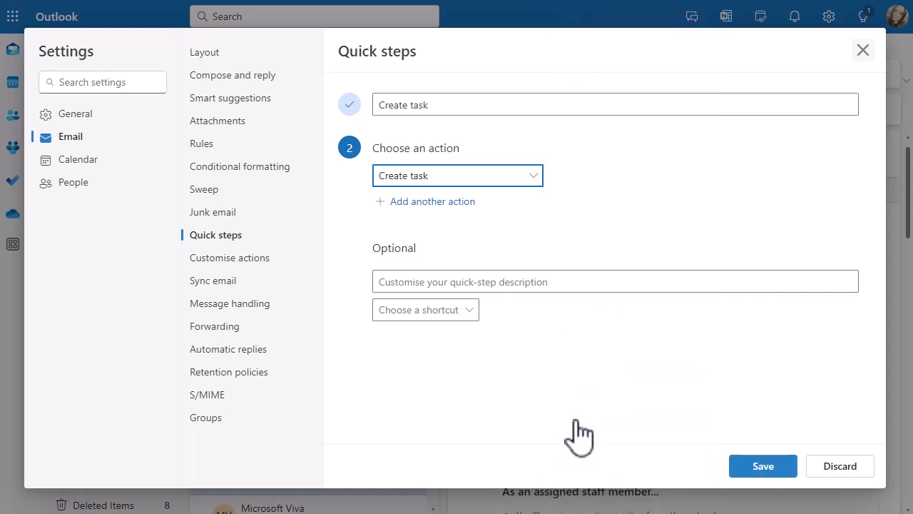
Add Mark as read as the second action and remove the extra third action row
click(432, 203)
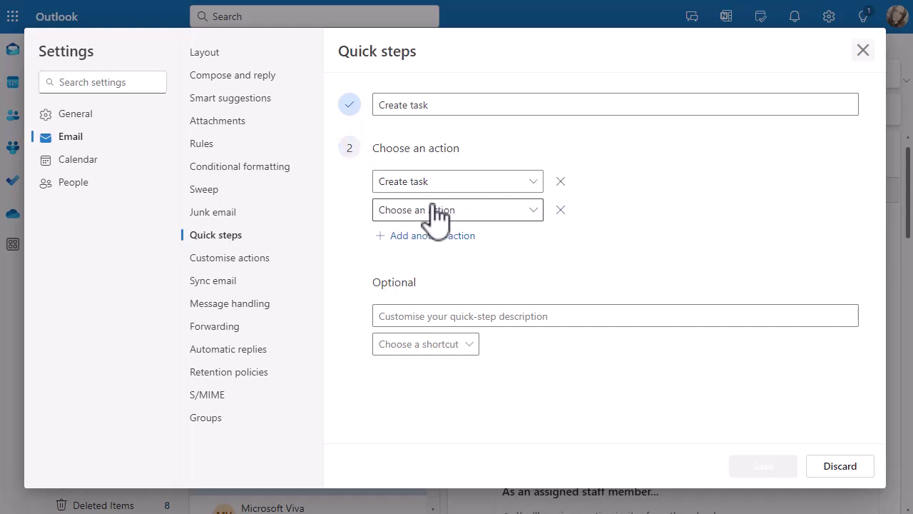
click(540, 208)
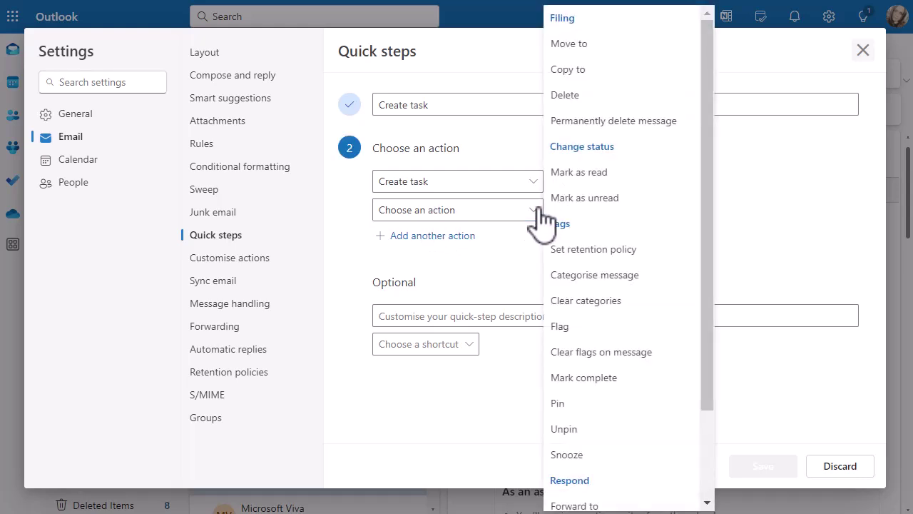
click(578, 172)
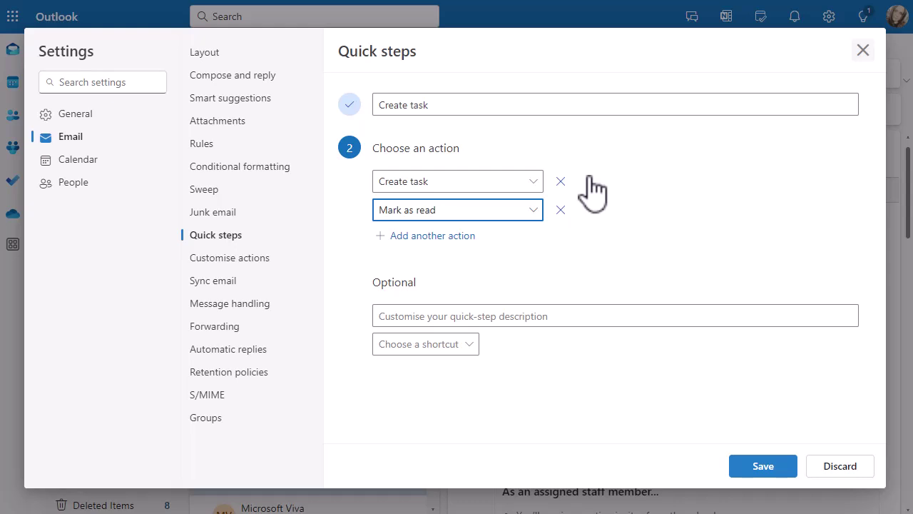
click(437, 236)
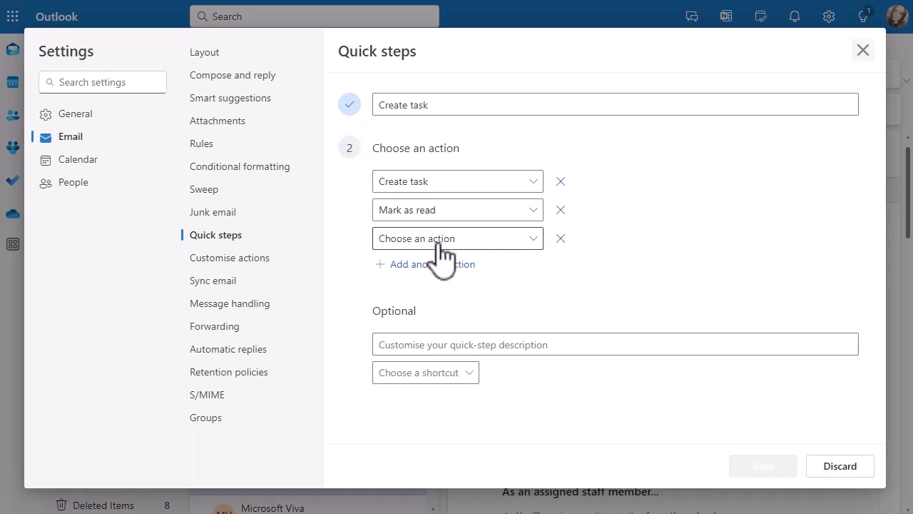
click(560, 240)
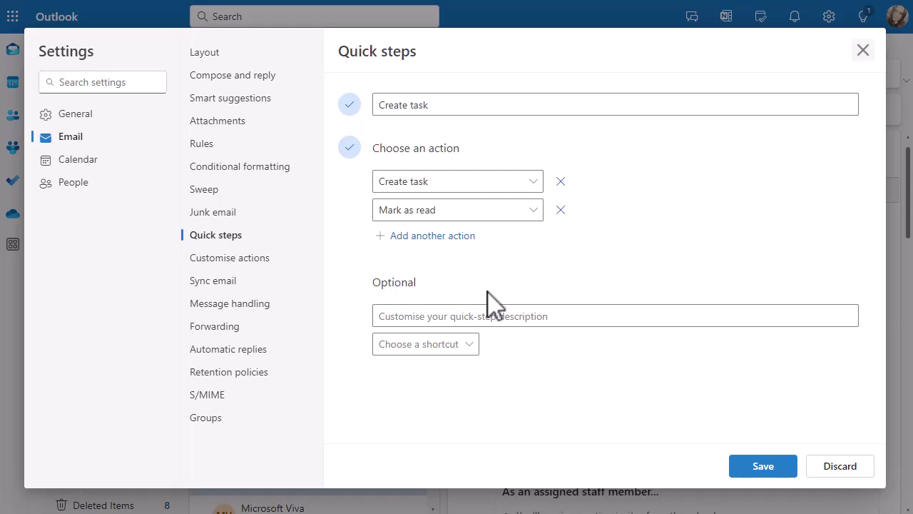
Save the Create task quick step without assigning a keyboard shortcut
click(471, 346)
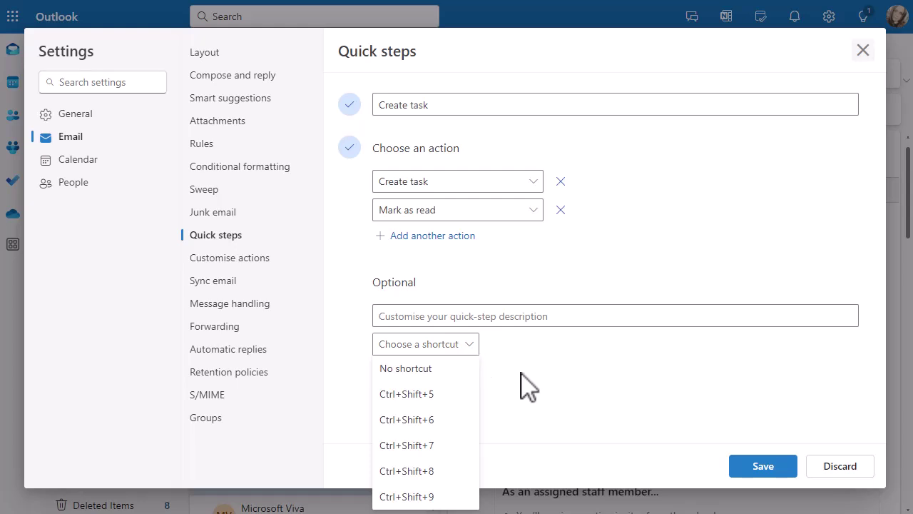
click(528, 386)
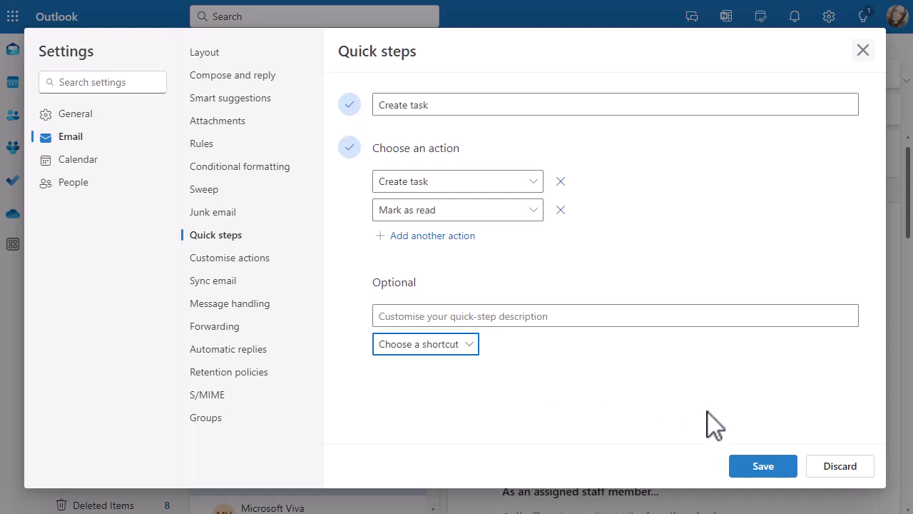
click(760, 466)
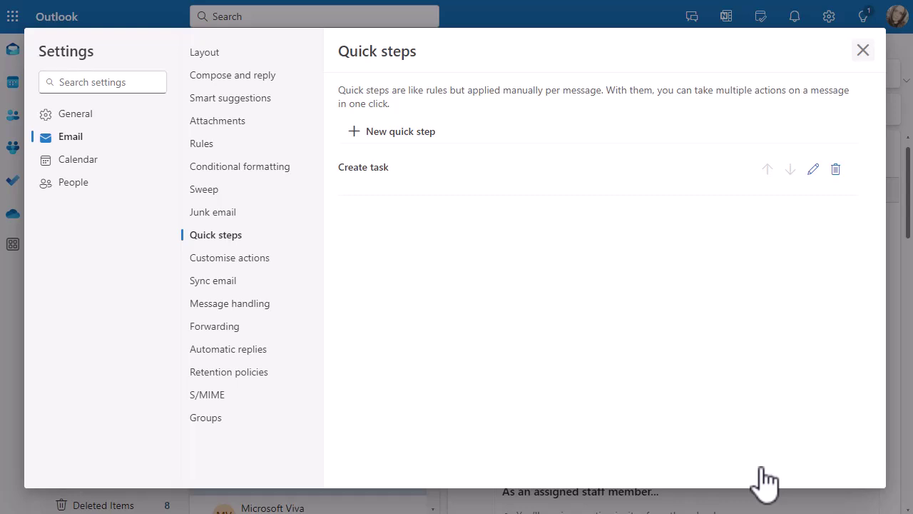
Start another new quick step, provisionally named 'Test'
click(400, 131)
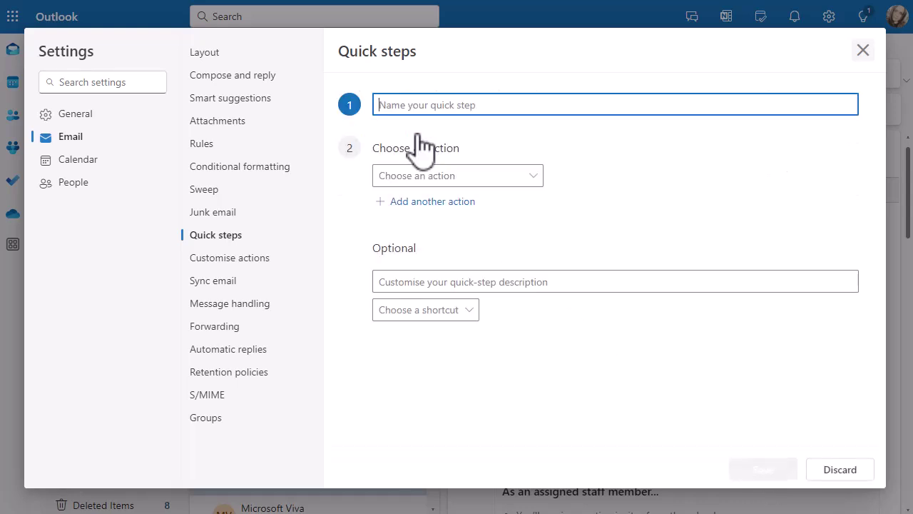
click(536, 184)
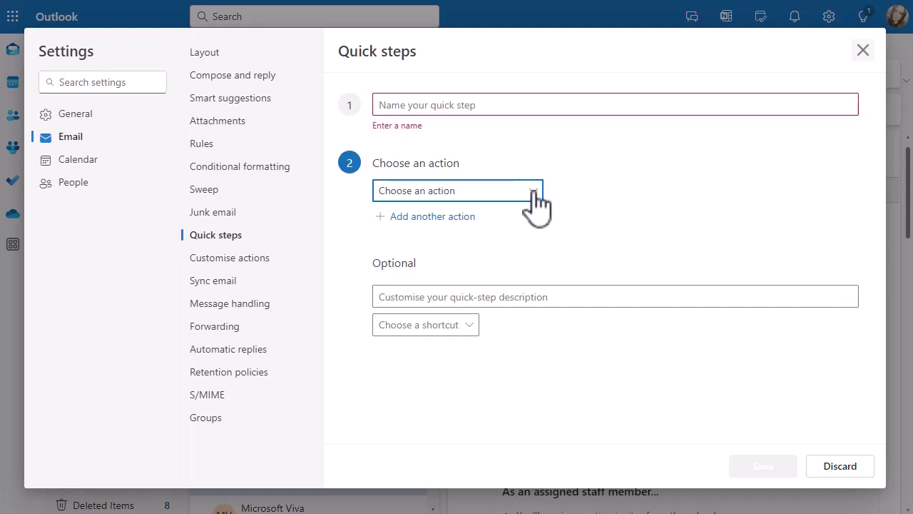
click(454, 102)
text(T)
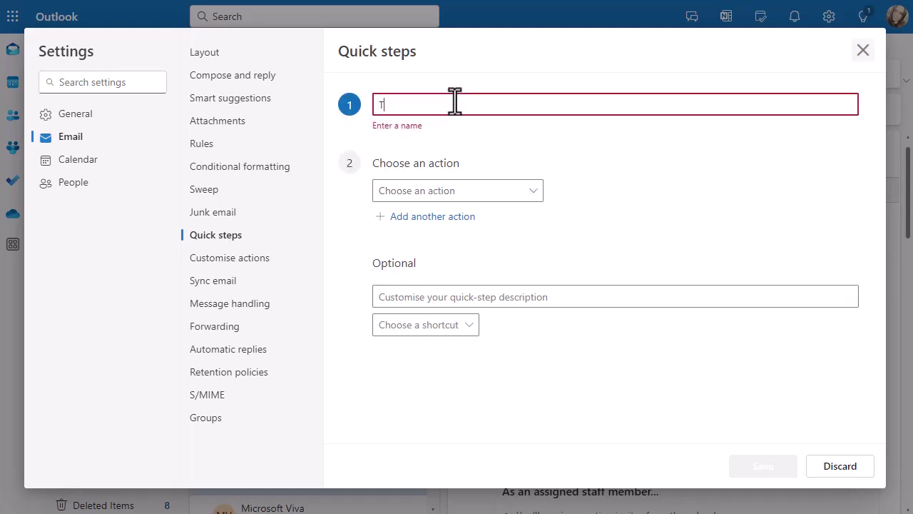
text(est)
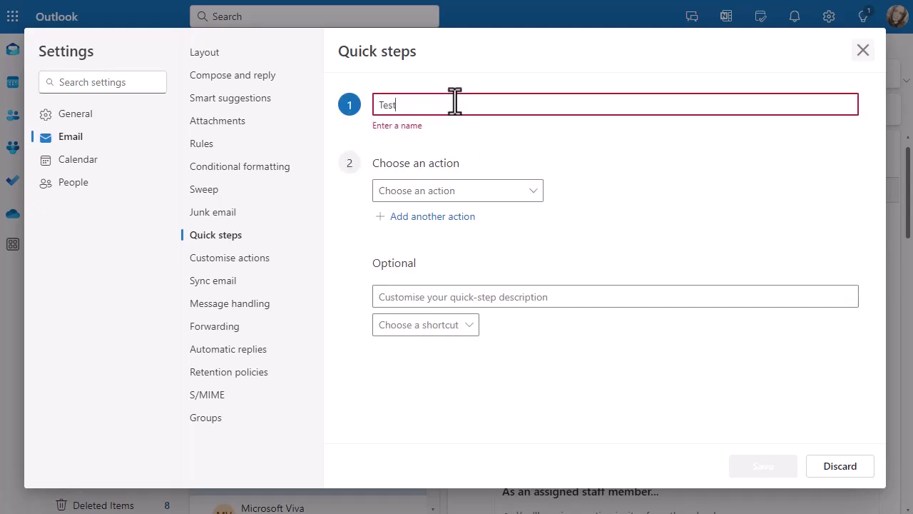
click(532, 191)
Give it the Pin action, rename it 'Pin email', and save it
click(532, 177)
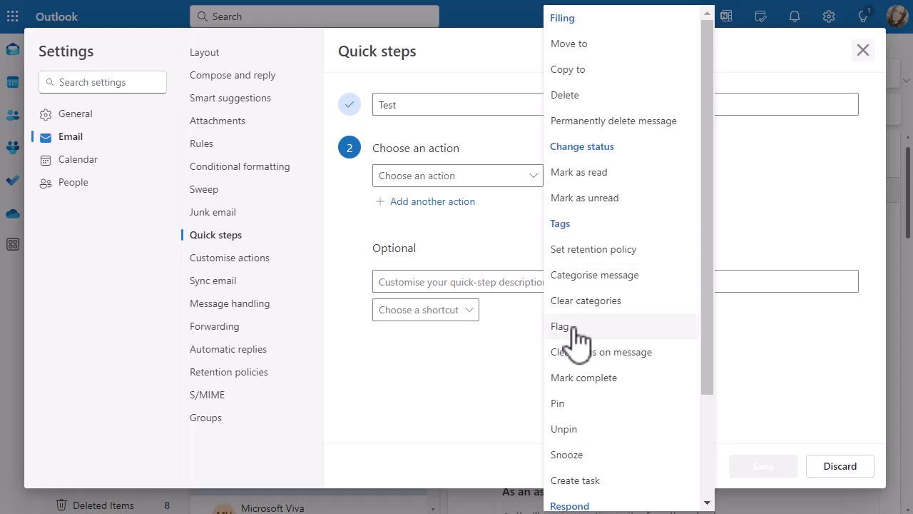
click(571, 405)
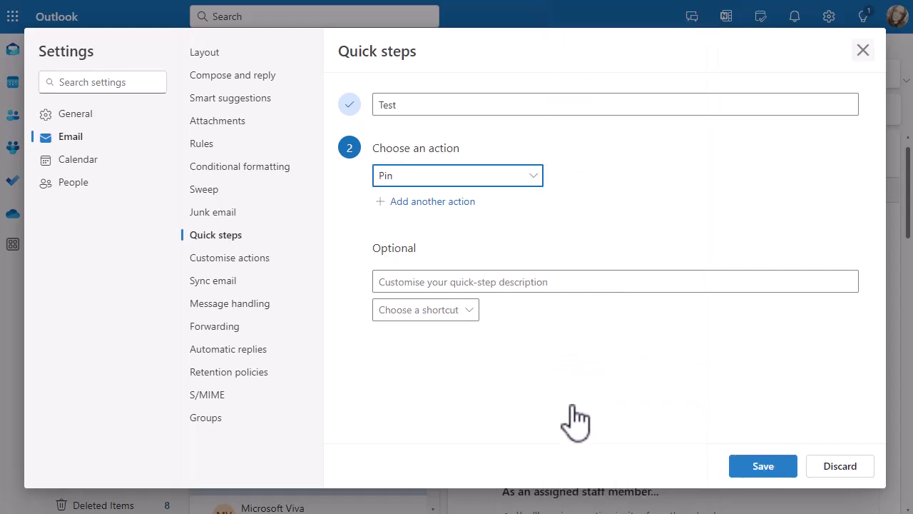
click(397, 109)
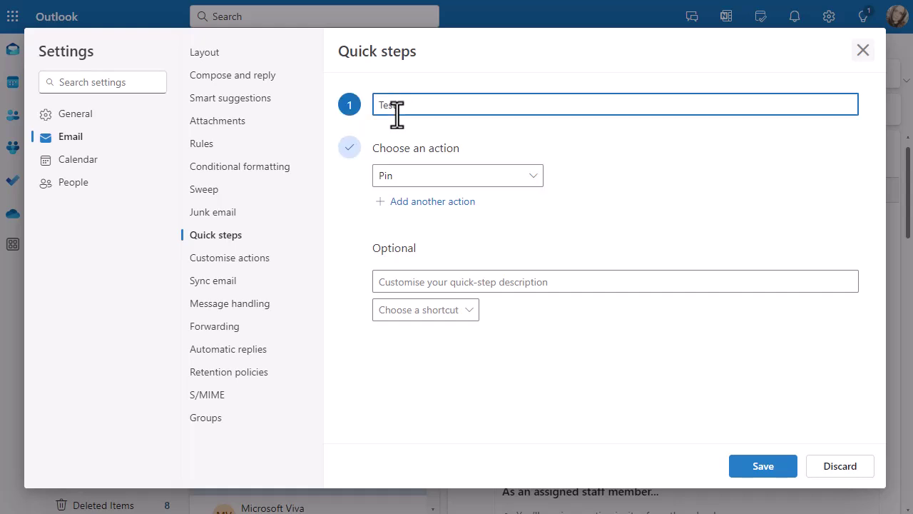
key(BackSpace)
key(BackSpace)
key(BackSpace)
key(BackSpace)
text(Pin email)
click(763, 467)
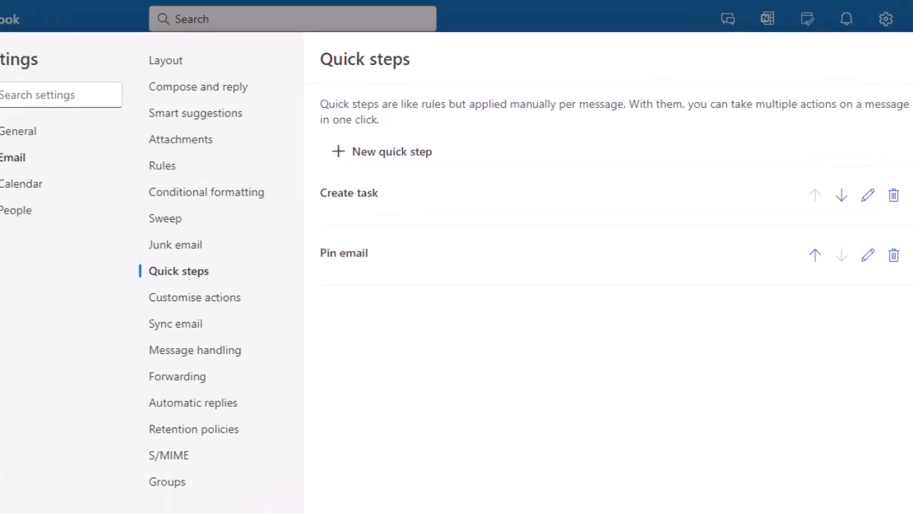
key(Escape)
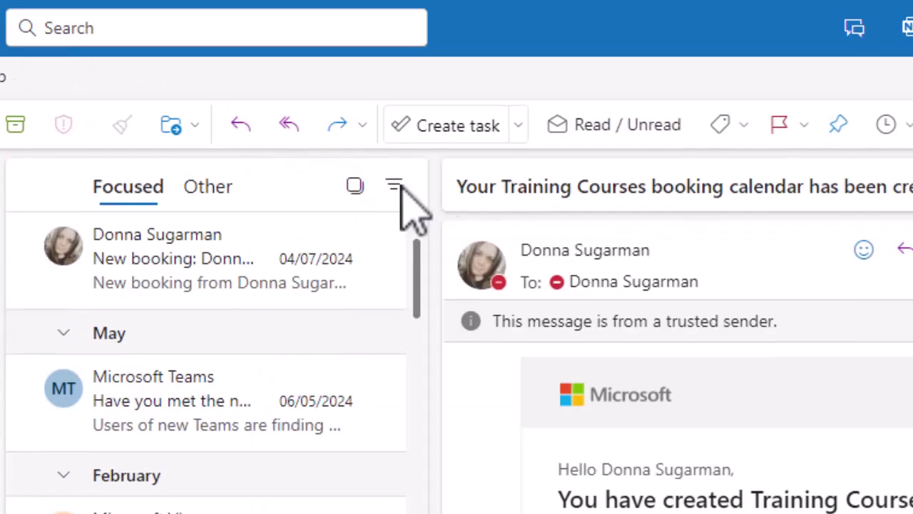
mouse_move(312, 225)
click(519, 128)
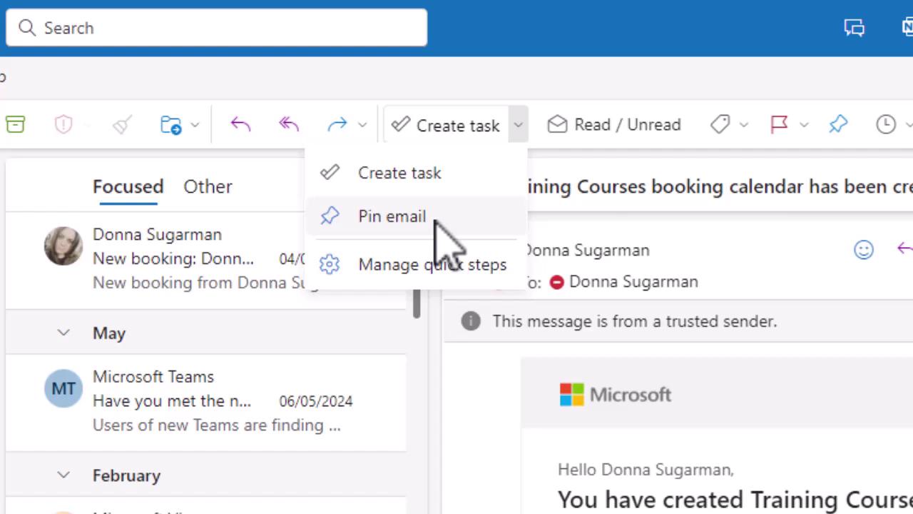
Save a 'Move to project folder' quick step using Move to with Stuff as the destination
click(426, 274)
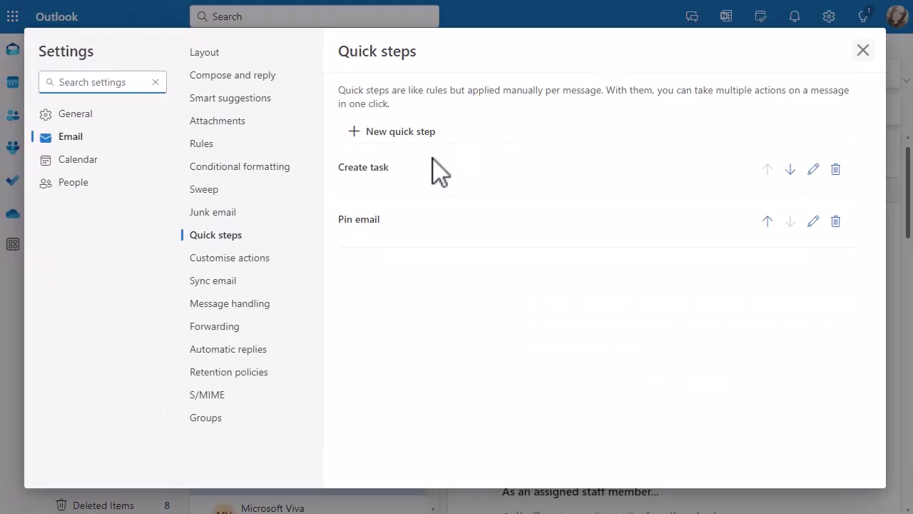
click(411, 134)
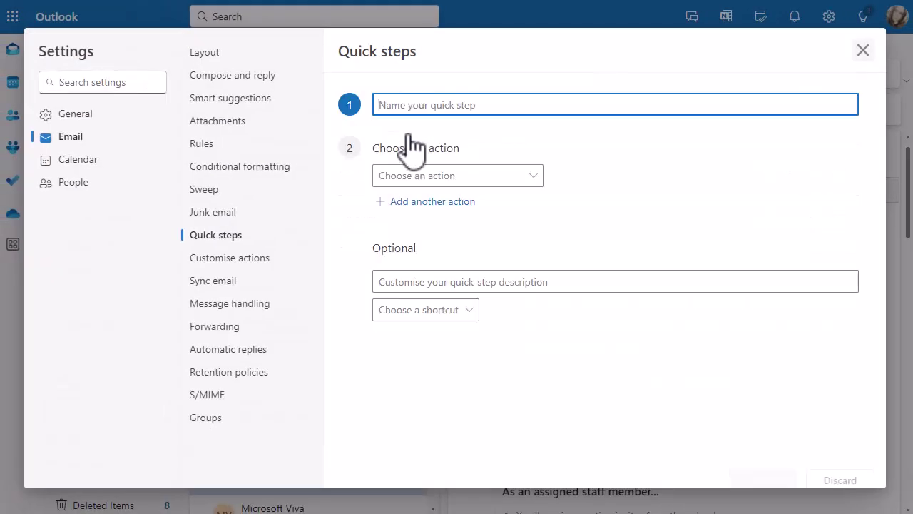
text(Move to project folder)
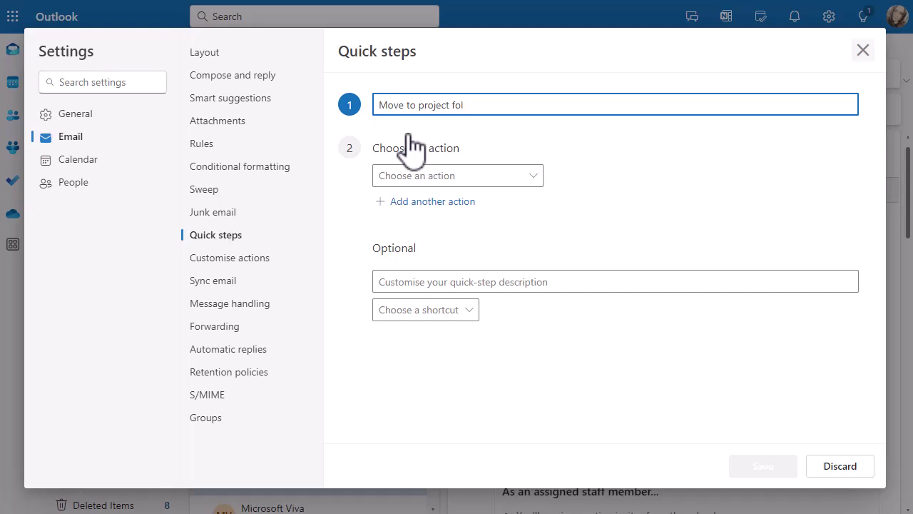
click(451, 177)
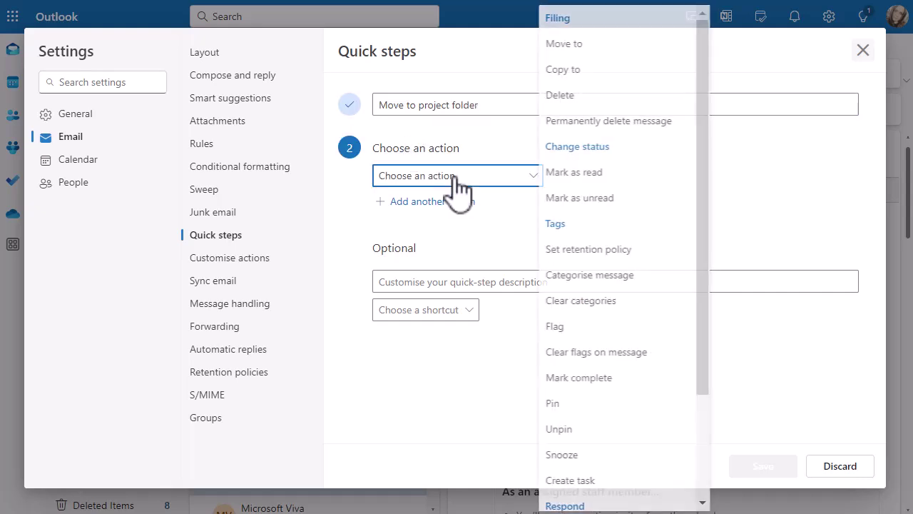
click(571, 44)
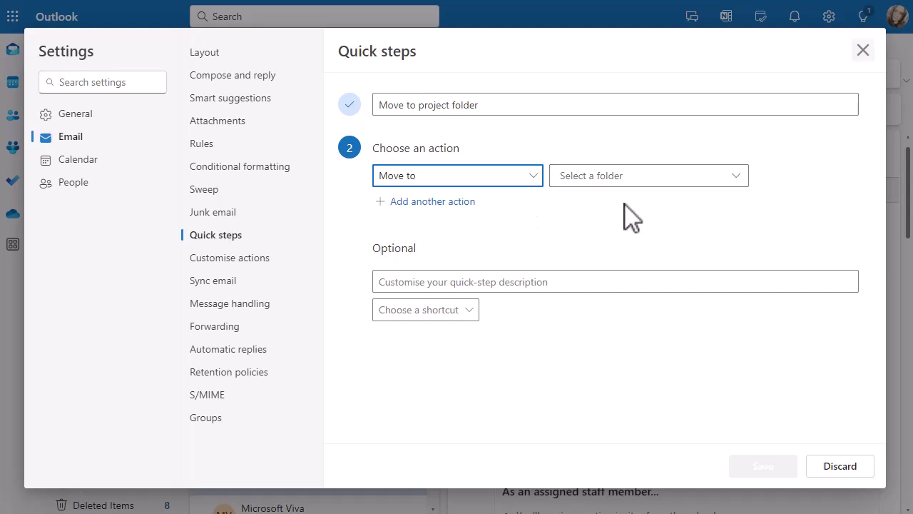
click(646, 178)
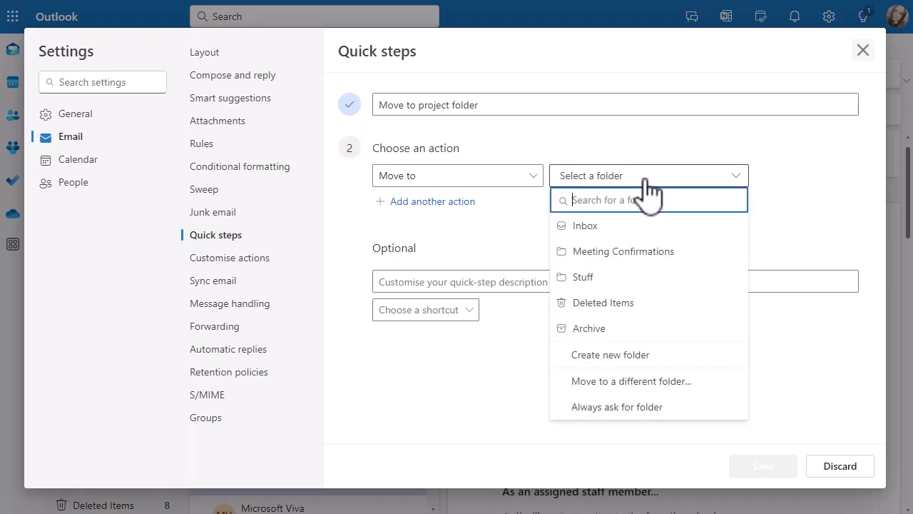
click(586, 280)
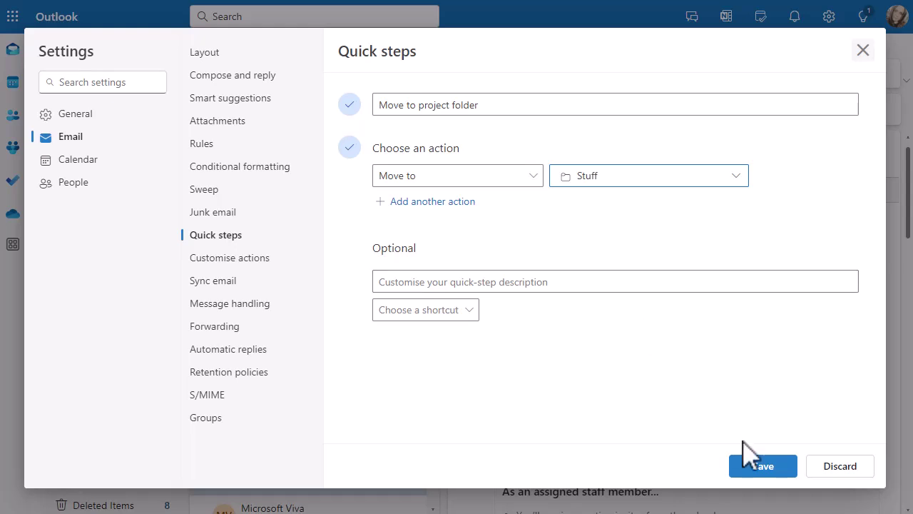
click(755, 470)
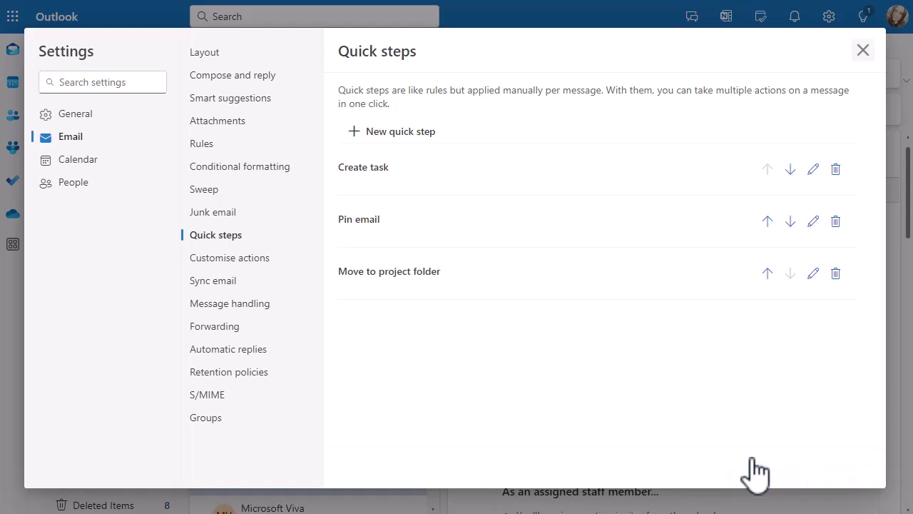
Close Settings and apply the Pin email quick step to the Training Courses booking email
click(863, 51)
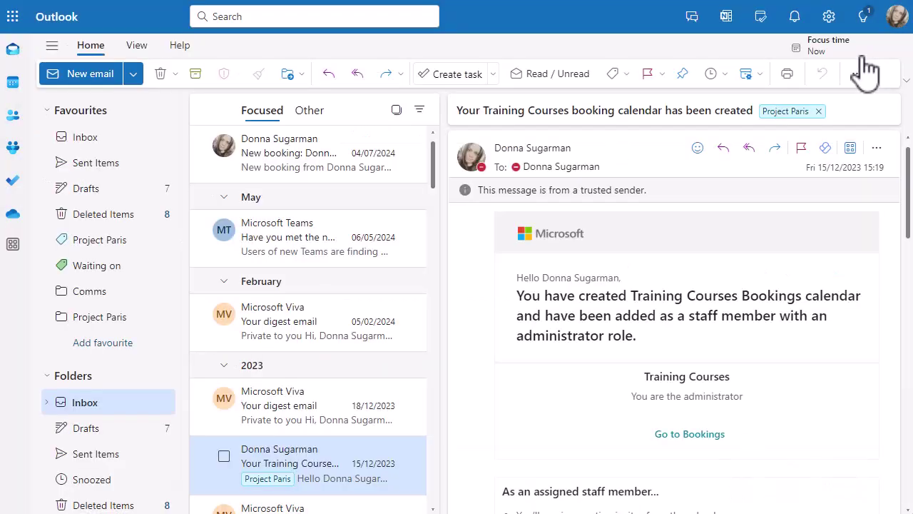
click(492, 75)
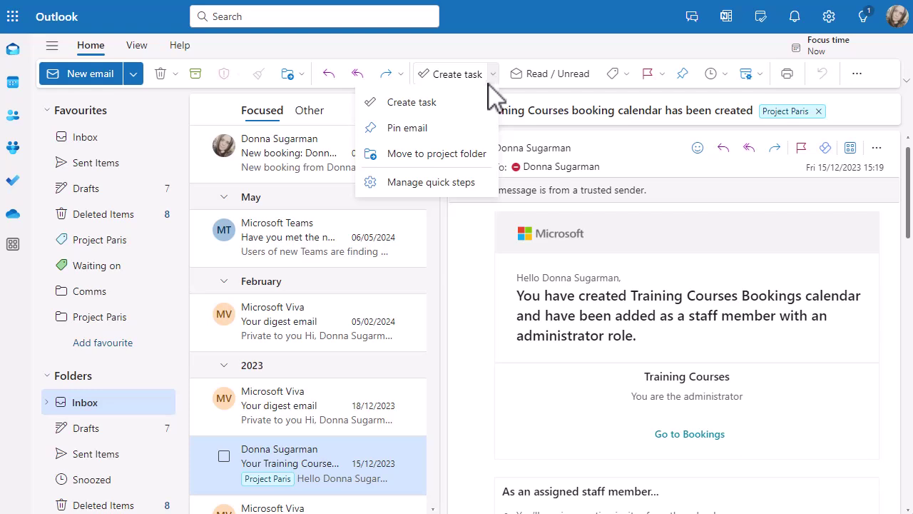
click(419, 128)
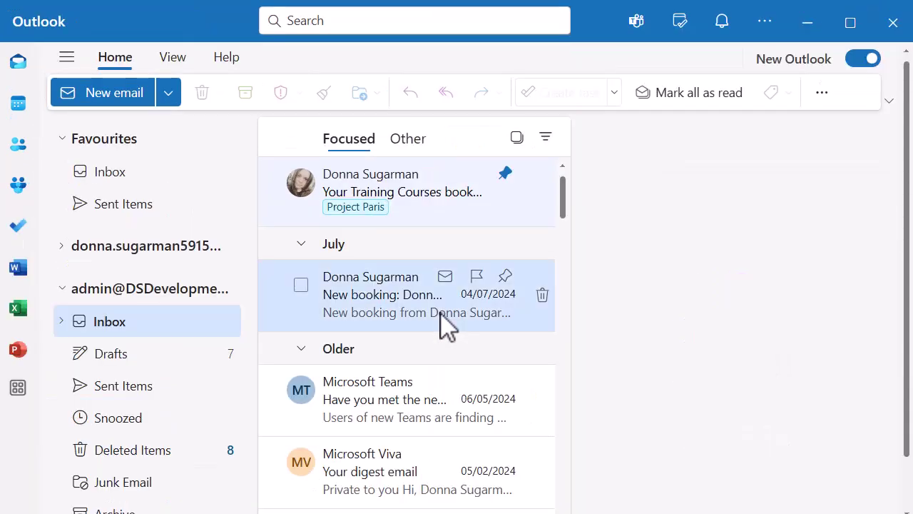
Open the July New booking email in the new Outlook inbox
click(441, 318)
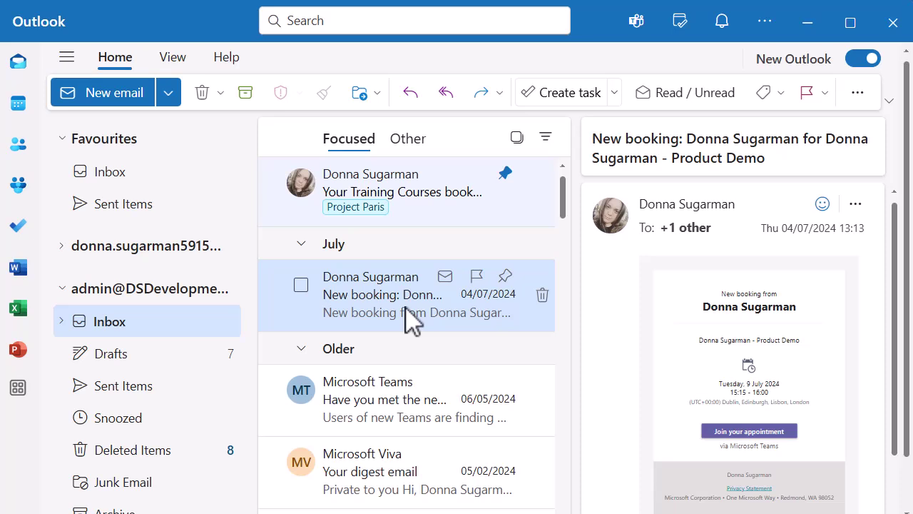
Apply the Pin email quick step from the ribbon to the New booking email
click(614, 93)
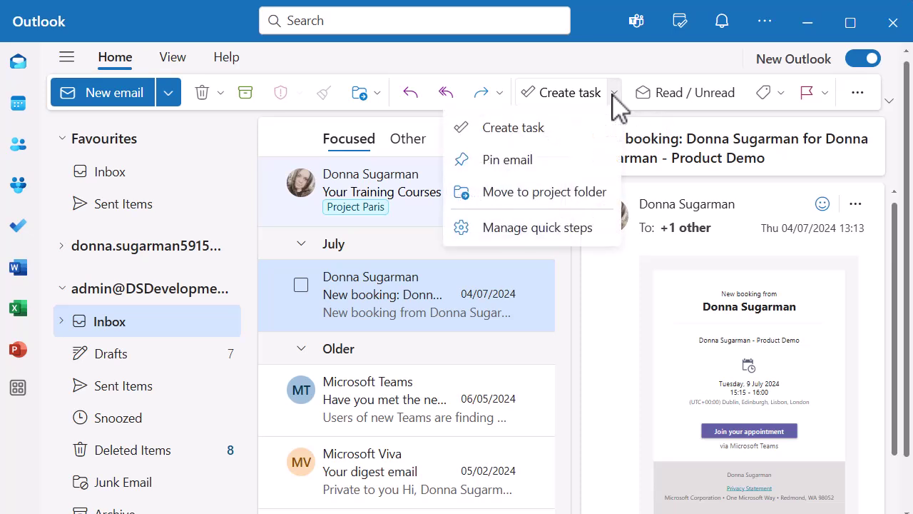
click(507, 160)
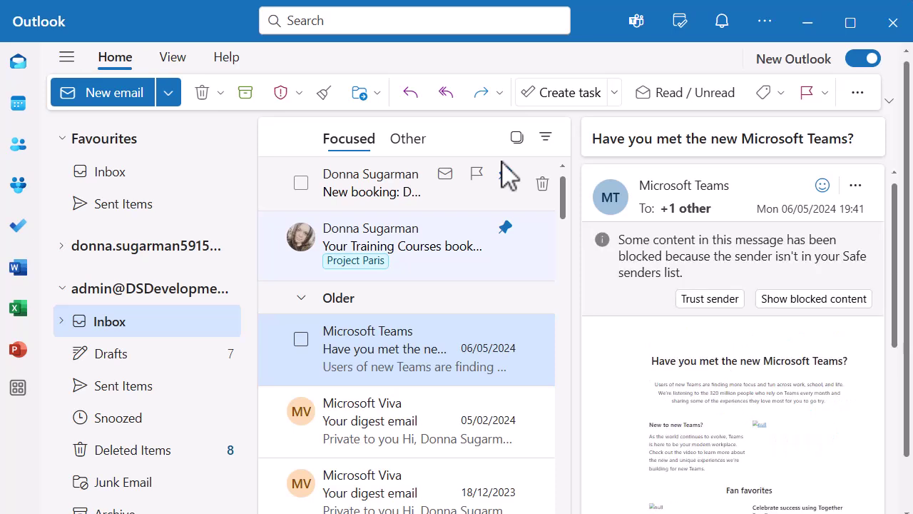